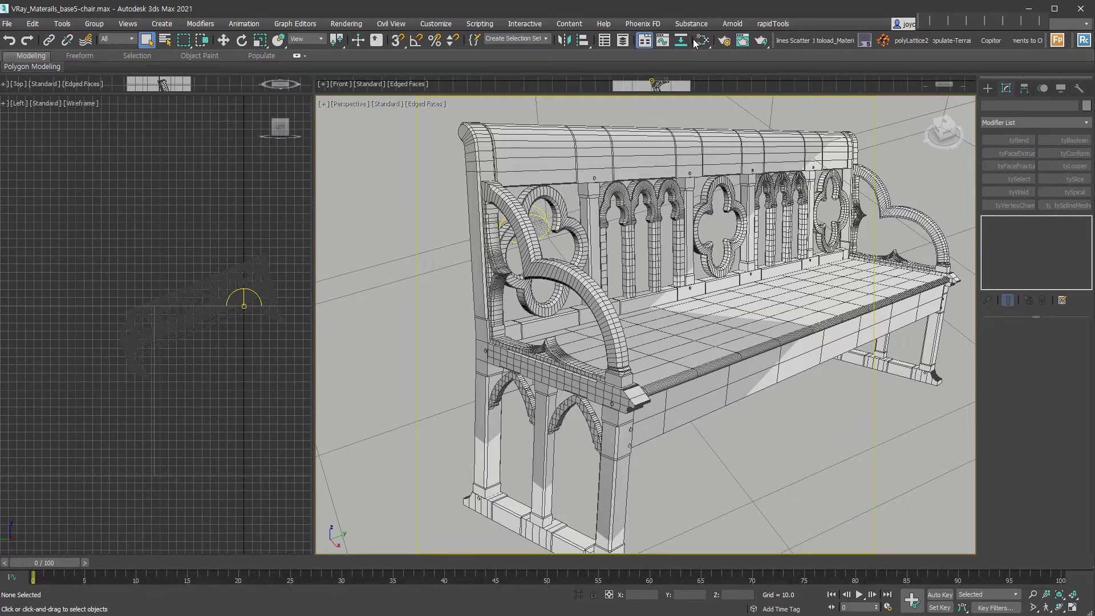
Open the Slate Material Editor with the bench's VRayMtl node in View1.
key(m)
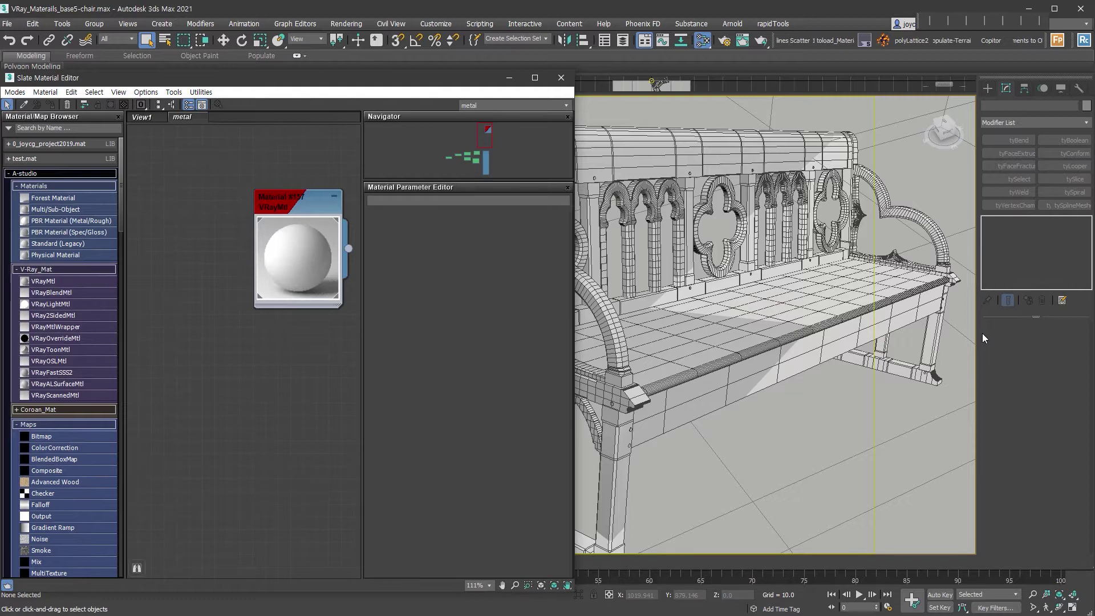
Add a VRayCurvature map (Map #18) wired into the VRayMtl's Diffuse map, with unused slots hidden.
click(67, 423)
drag(52, 392, 293, 325)
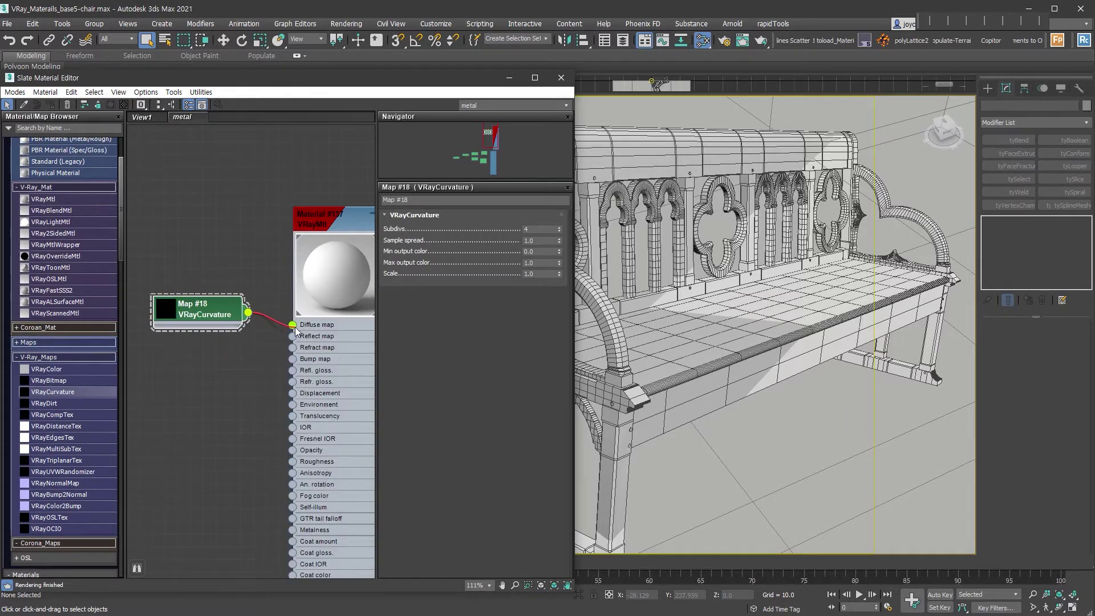
key(h)
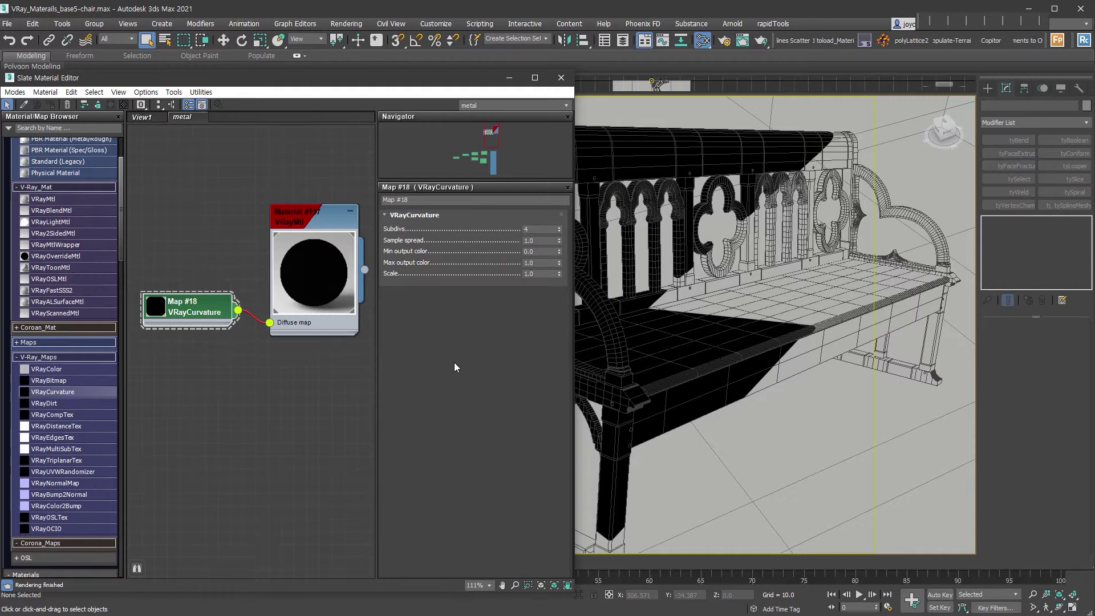
Render the bench in the V-Ray Frame Buffer to preview the curvature mask.
click(761, 41)
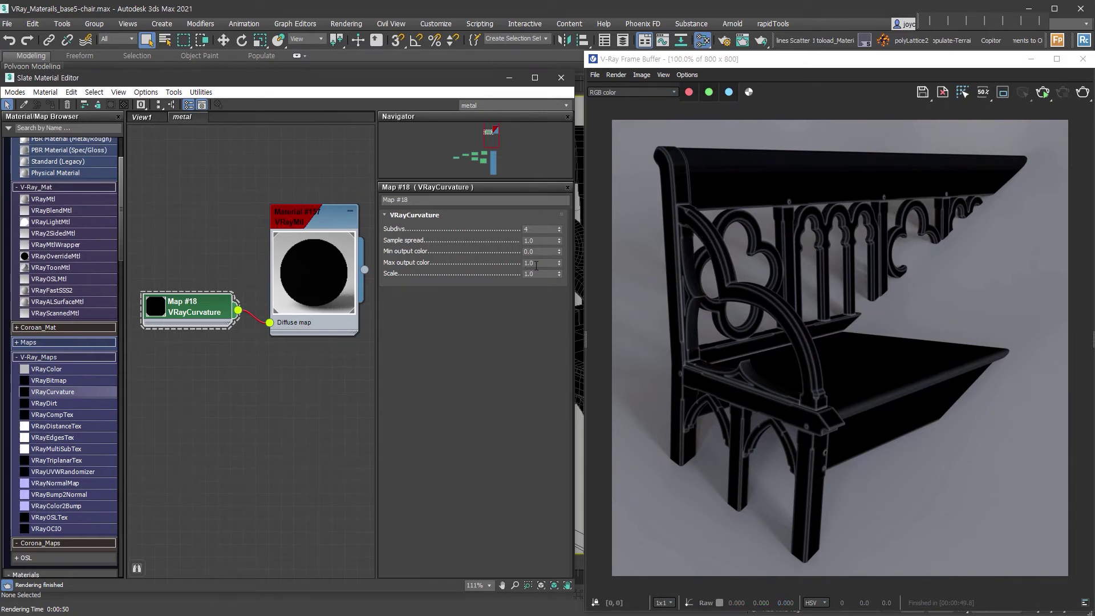
Set the curvature map's Max output color to 3.0 and re-render the bench.
double_click(536, 264)
text(3)
key(Return)
click(1063, 92)
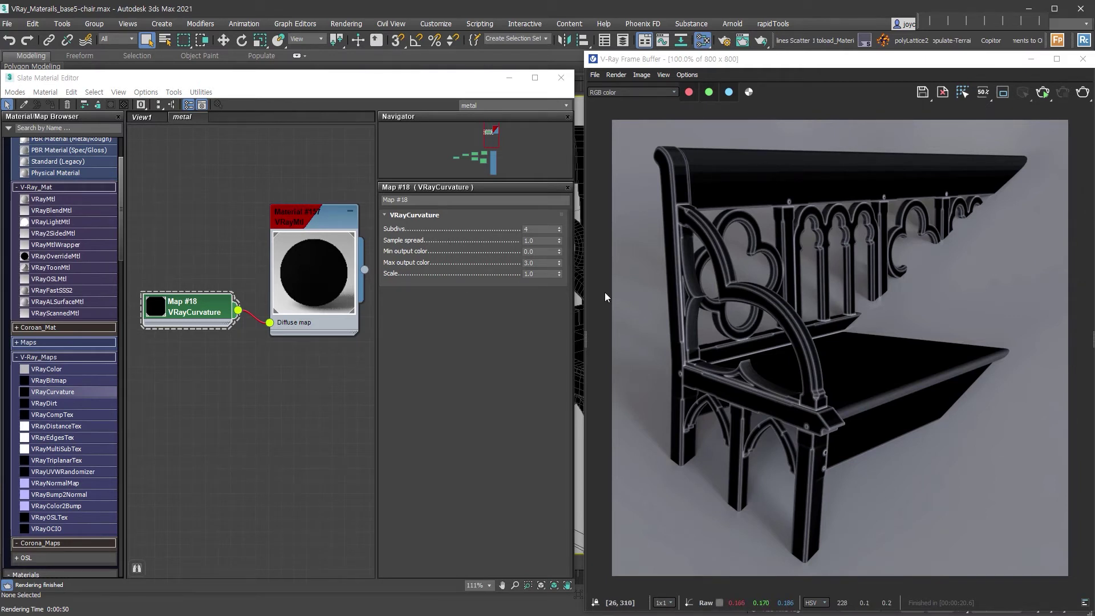
Try a curvature Scale of 2.0 and re-render to compare.
click(540, 275)
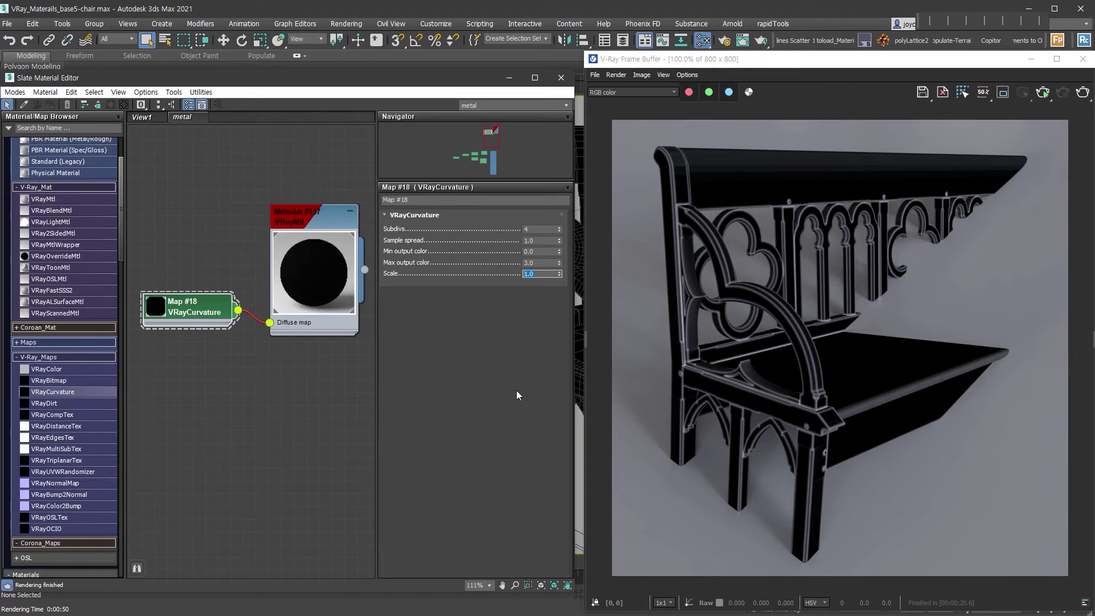
text(2)
key(Return)
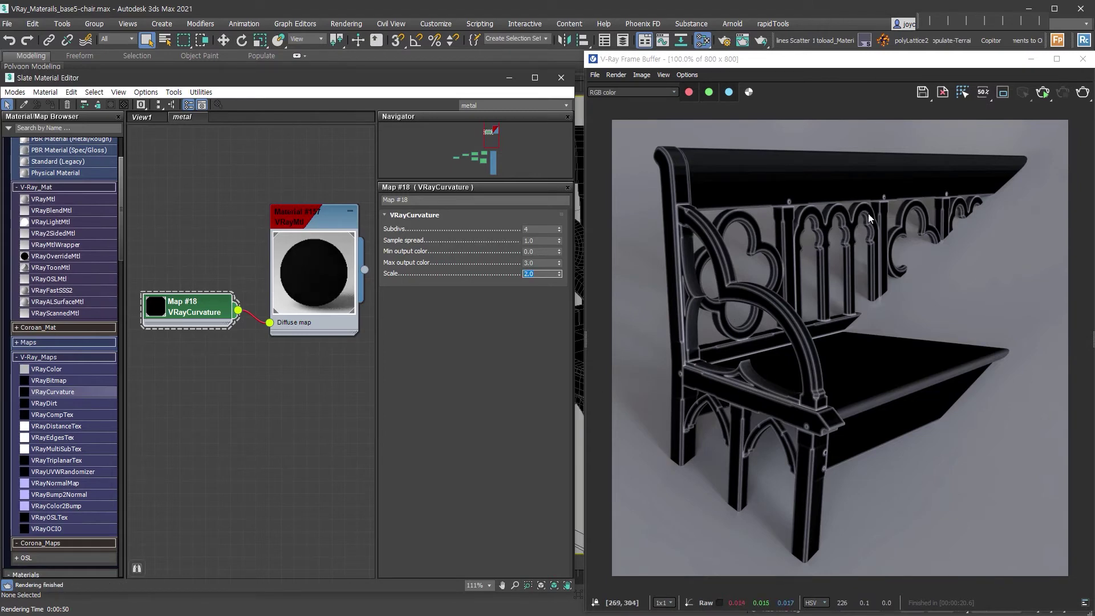
click(1043, 92)
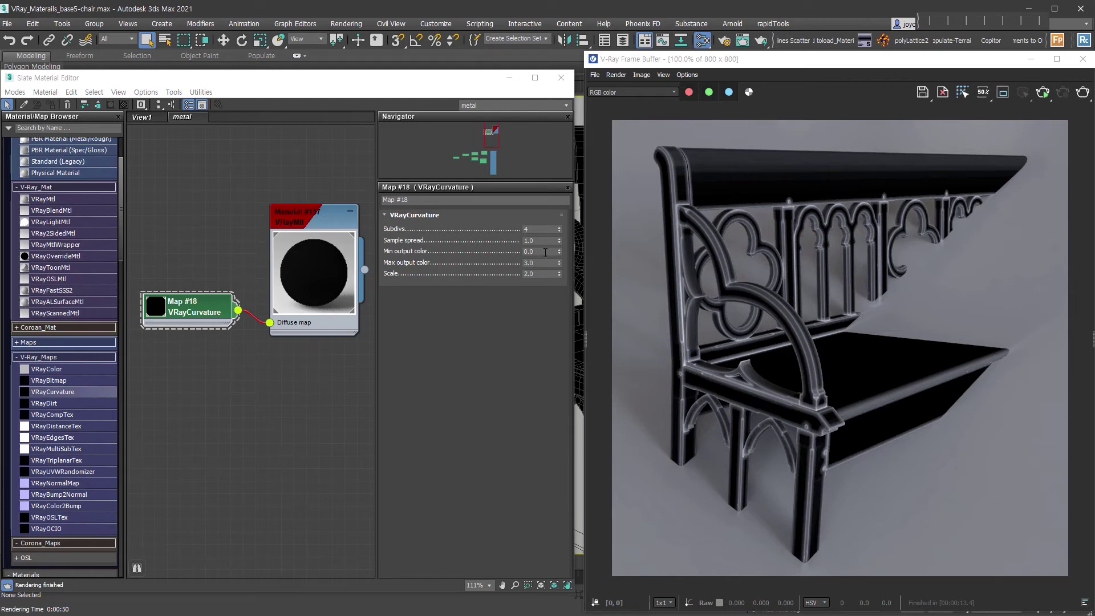
Reset the curvature map's Scale back to 1.0.
click(525, 252)
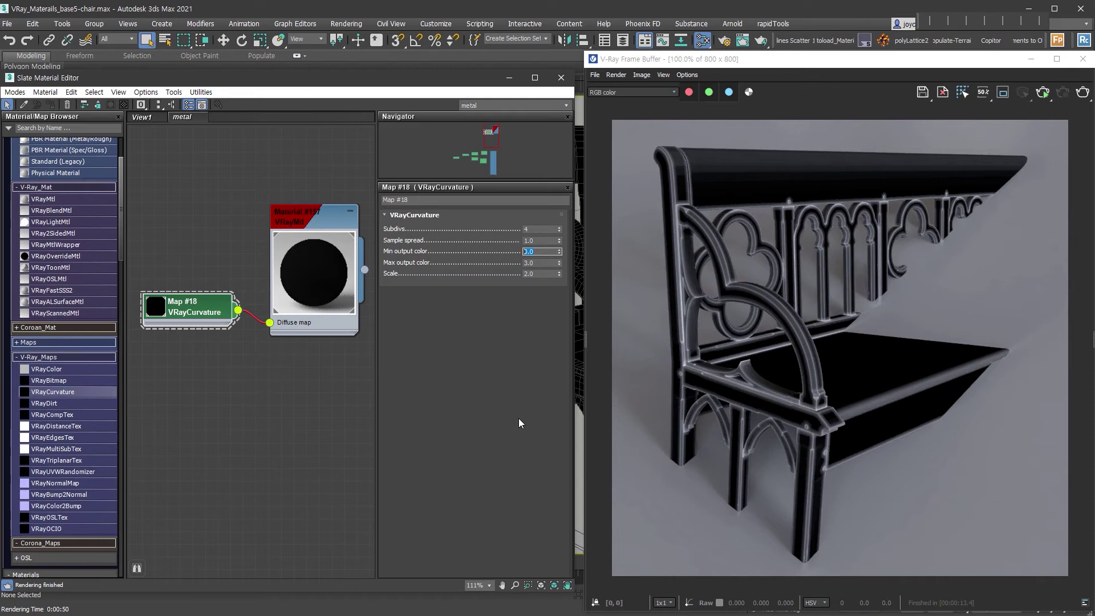
double_click(534, 274)
text(1)
key(Return)
double_click(539, 264)
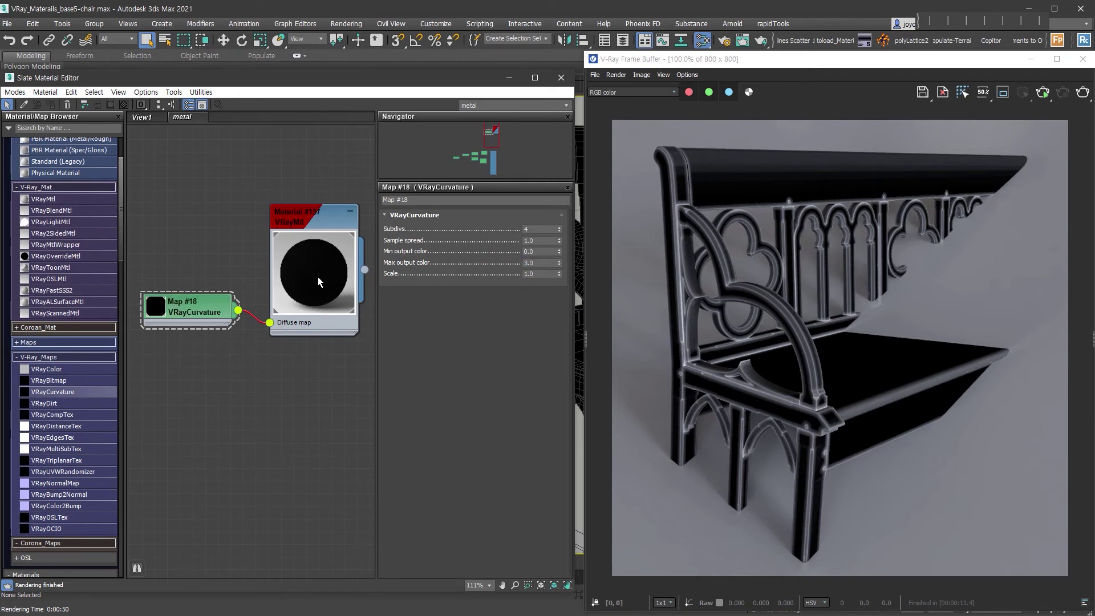
Disconnect the curvature map from Diffuse and rearrange the Material #157 and map nodes.
drag(310, 222, 272, 171)
drag(231, 271, 265, 357)
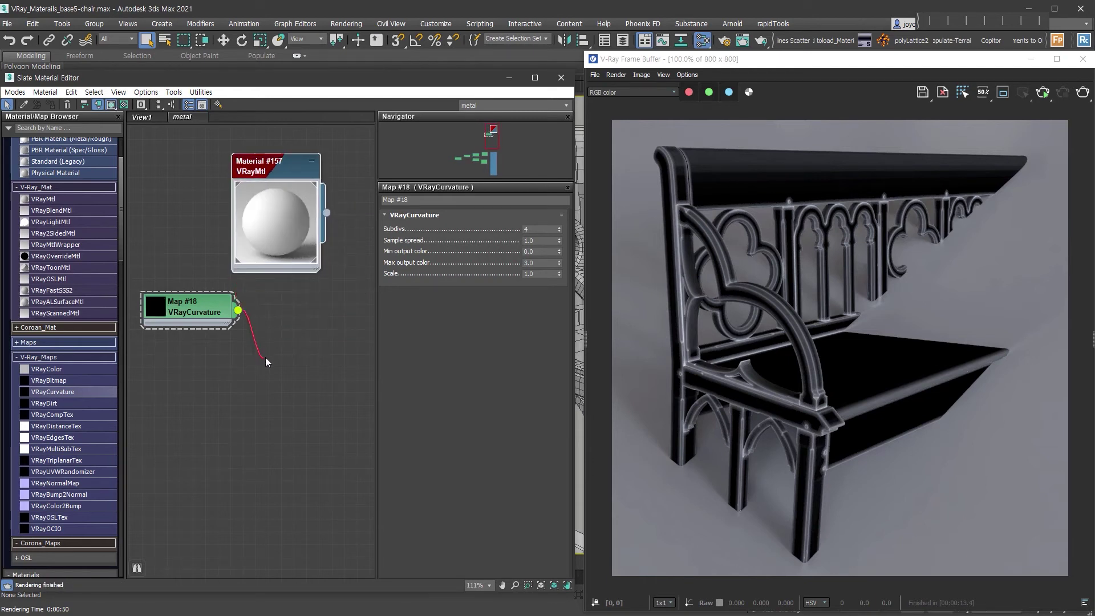
drag(188, 308, 213, 460)
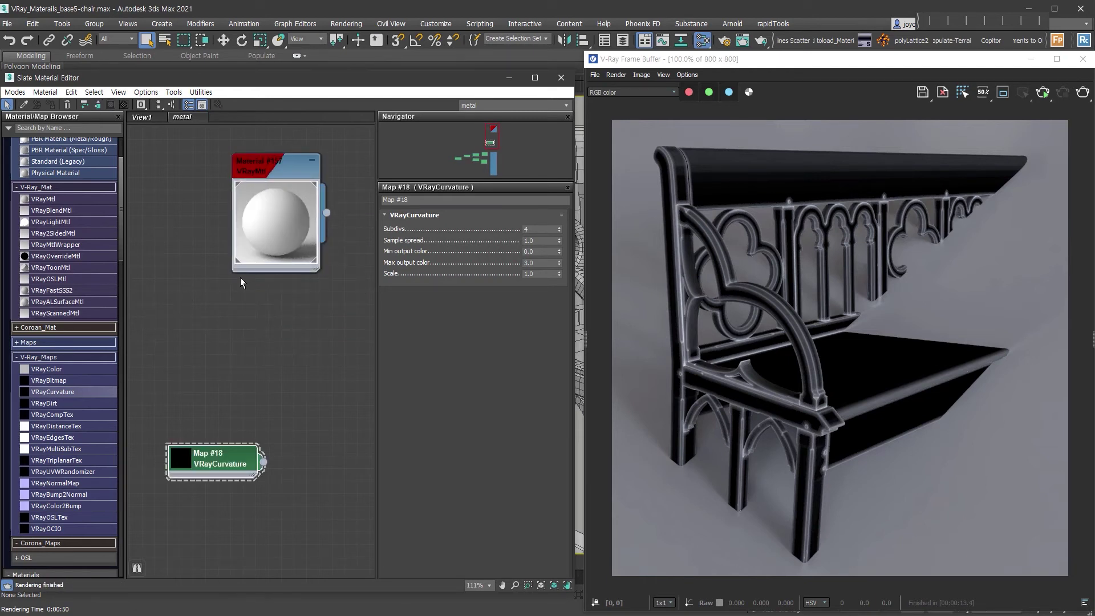
drag(268, 194, 229, 219)
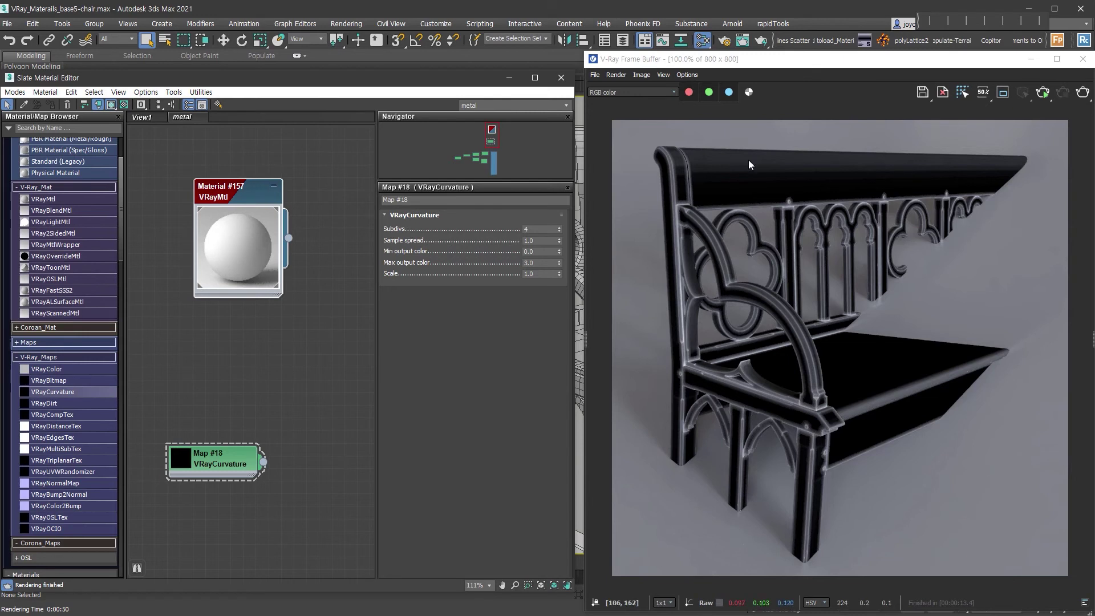
Give Material #157 a white reflect colour with 0.75 reflection glossiness.
double_click(245, 198)
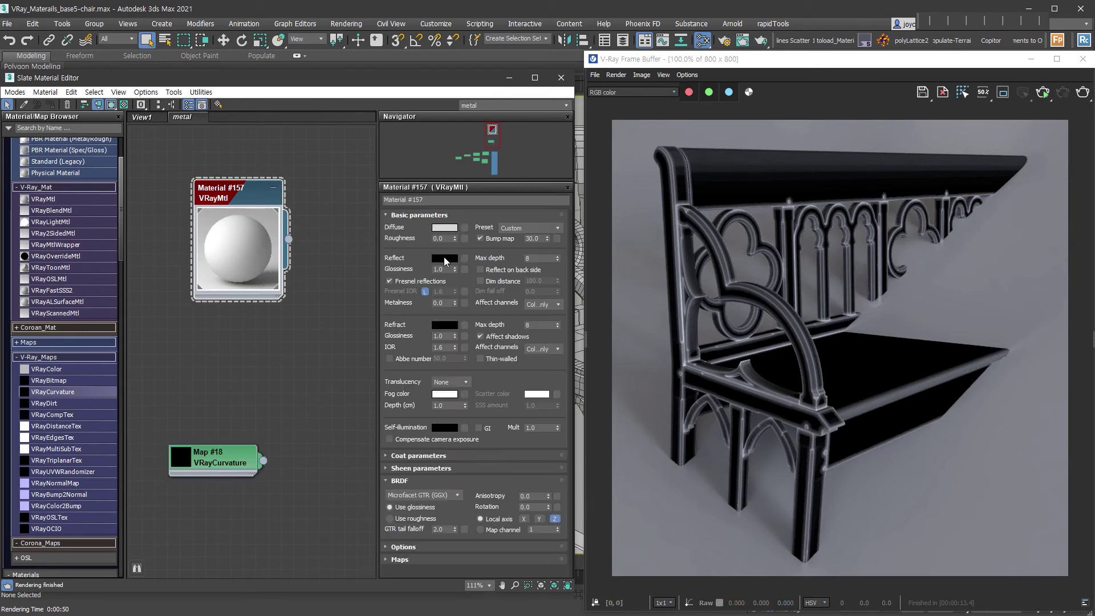
click(445, 260)
drag(341, 143, 341, 75)
click(423, 178)
double_click(439, 270)
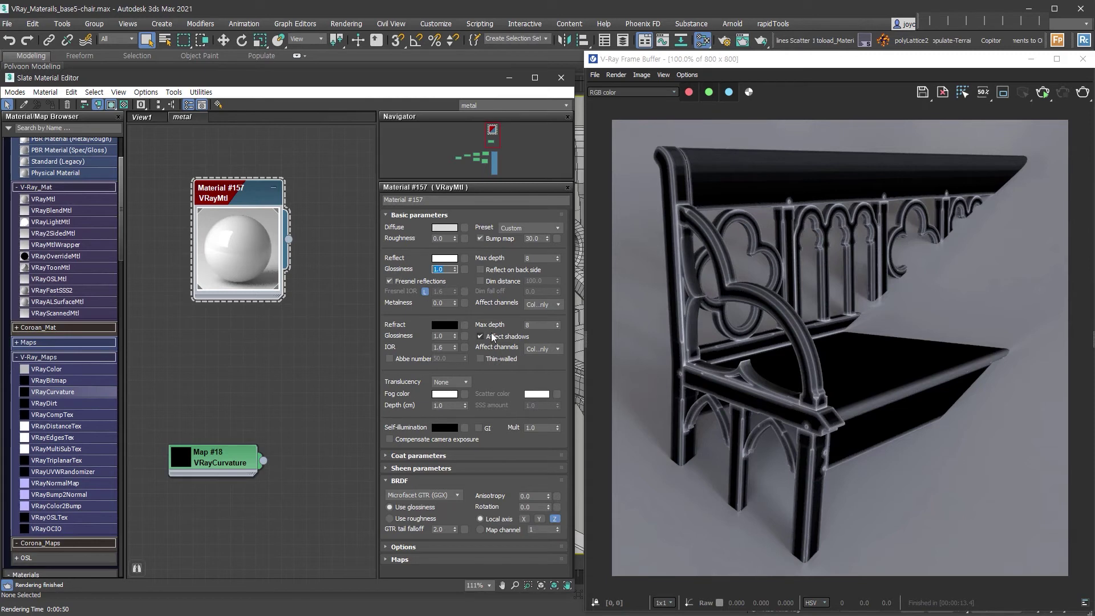
text(0.75)
key(Return)
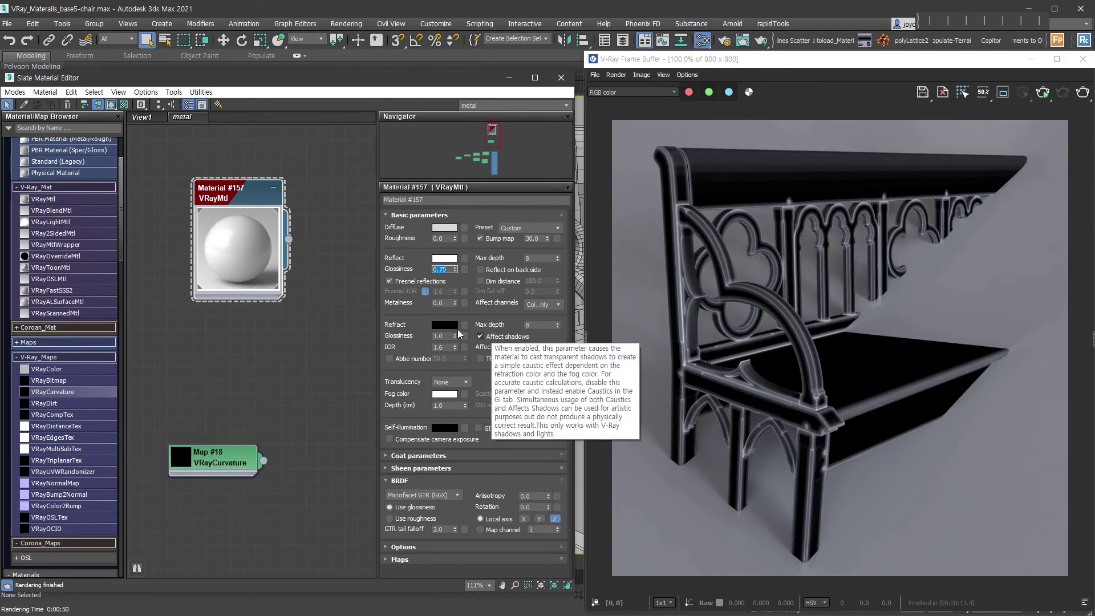
Set Material #157's diffuse colour to orange.
click(448, 231)
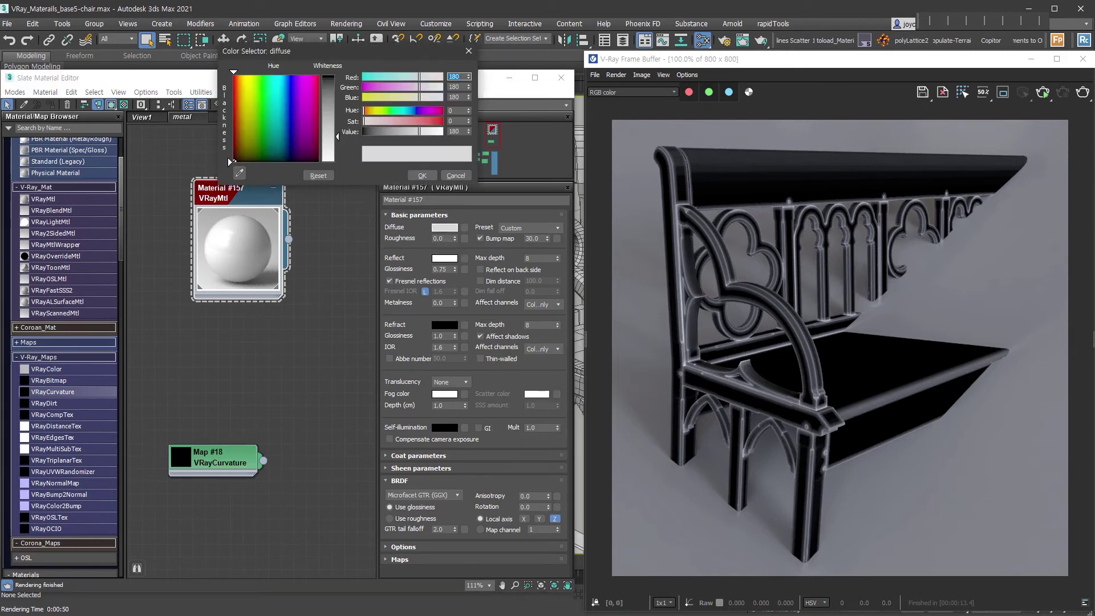
click(239, 77)
click(422, 175)
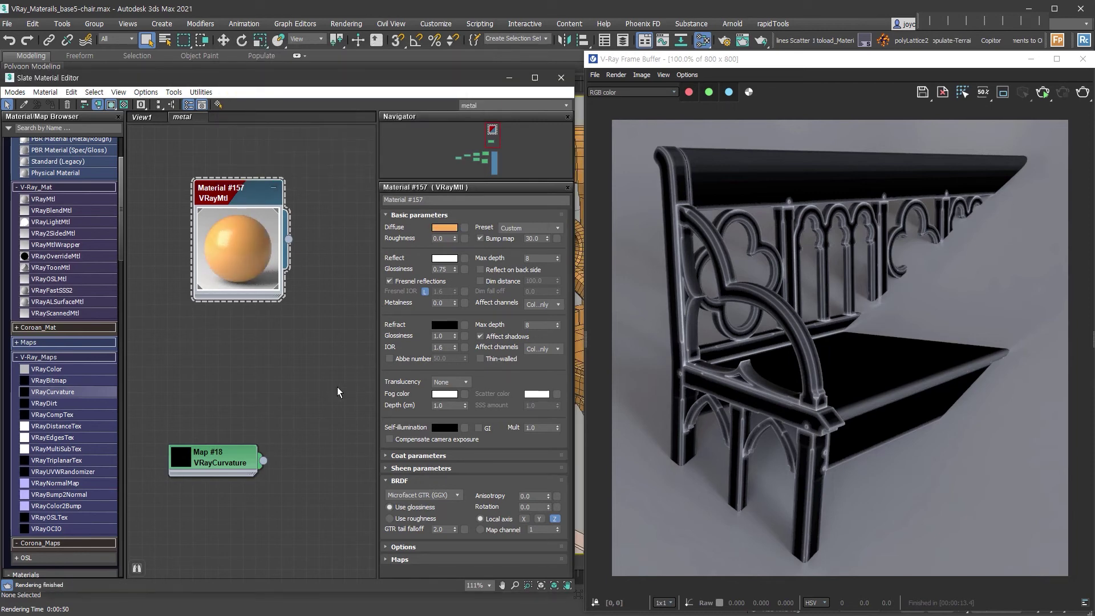
Change Material #157 to VRayBlendMtl, keeping the orange VRayMtl as its Base sub-material.
right_click(290, 238)
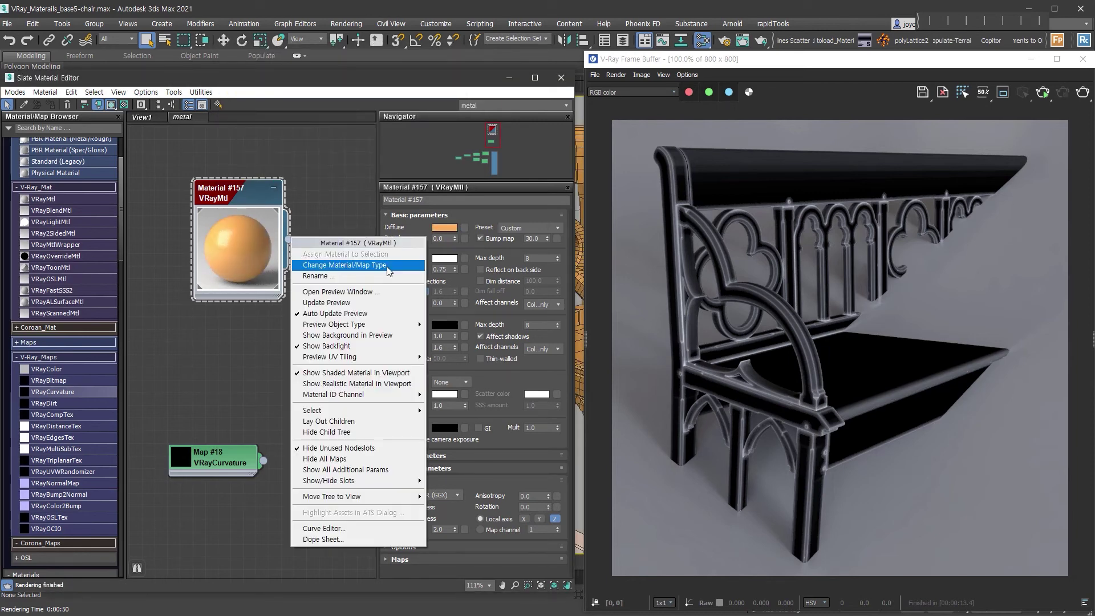
click(388, 266)
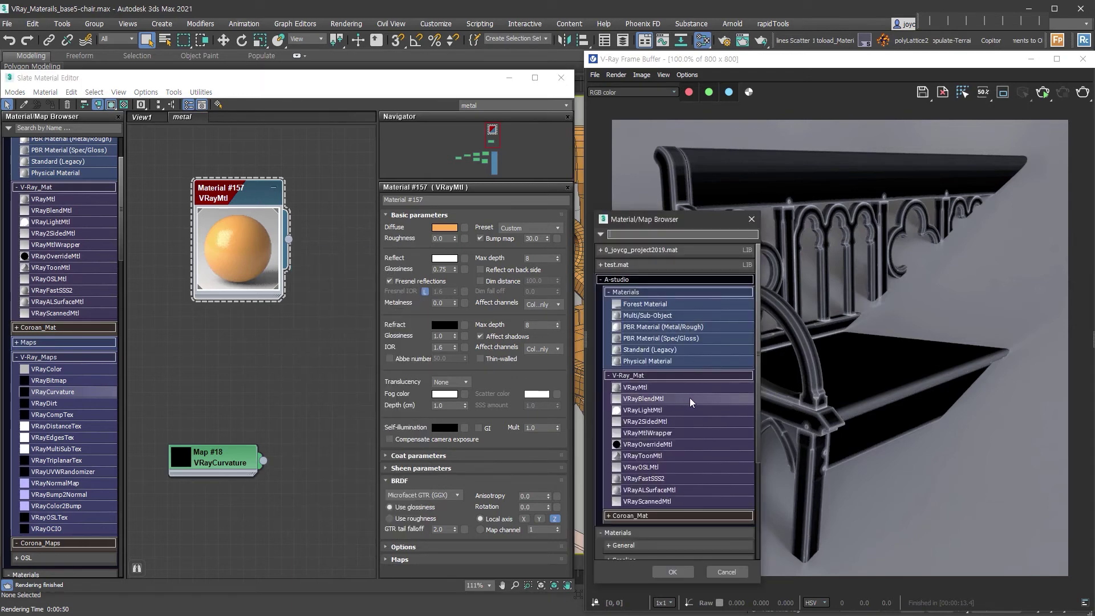
double_click(690, 398)
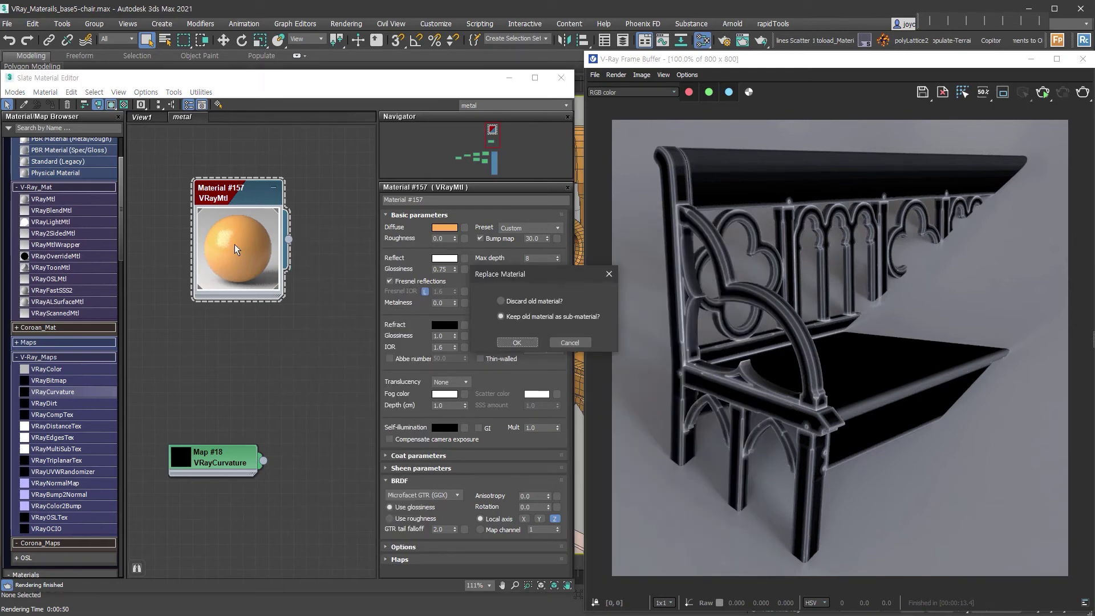
click(528, 344)
scroll(197, 225, down, 3)
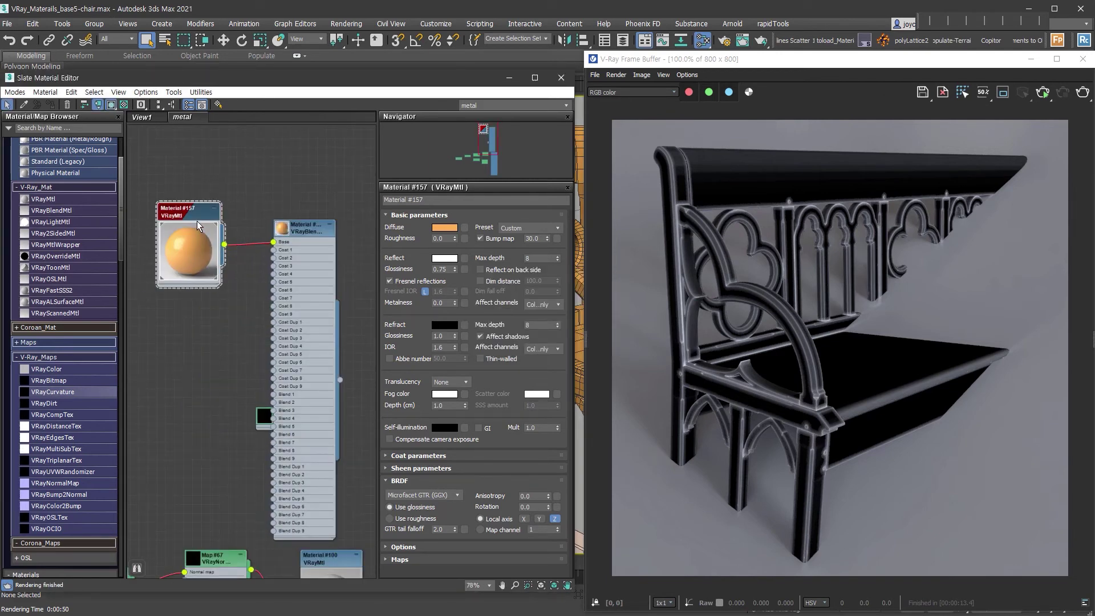
Copy the base material into Material #159 with a light peach diffuse for Coat 1.
drag(289, 406, 200, 394)
shift+drag(221, 235, 221, 315)
click(451, 228)
mouse_move(439, 131)
mouse_down()
mouse_move(375, 131)
mouse_move(436, 131)
mouse_up()
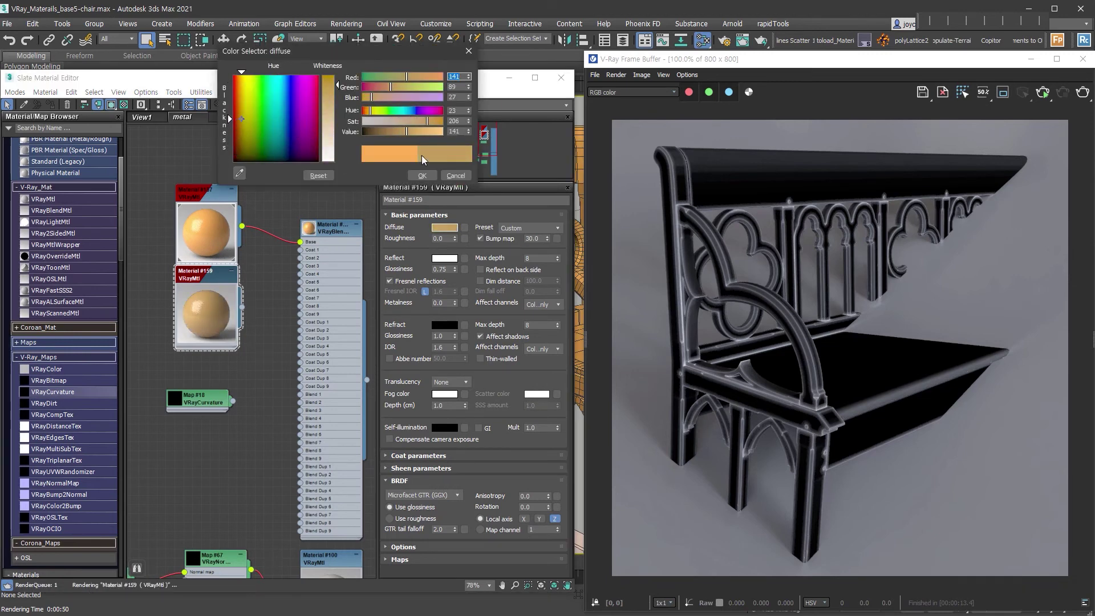
click(422, 175)
Darken Material #157's diffuse colour to a dark olive.
double_click(200, 192)
click(445, 228)
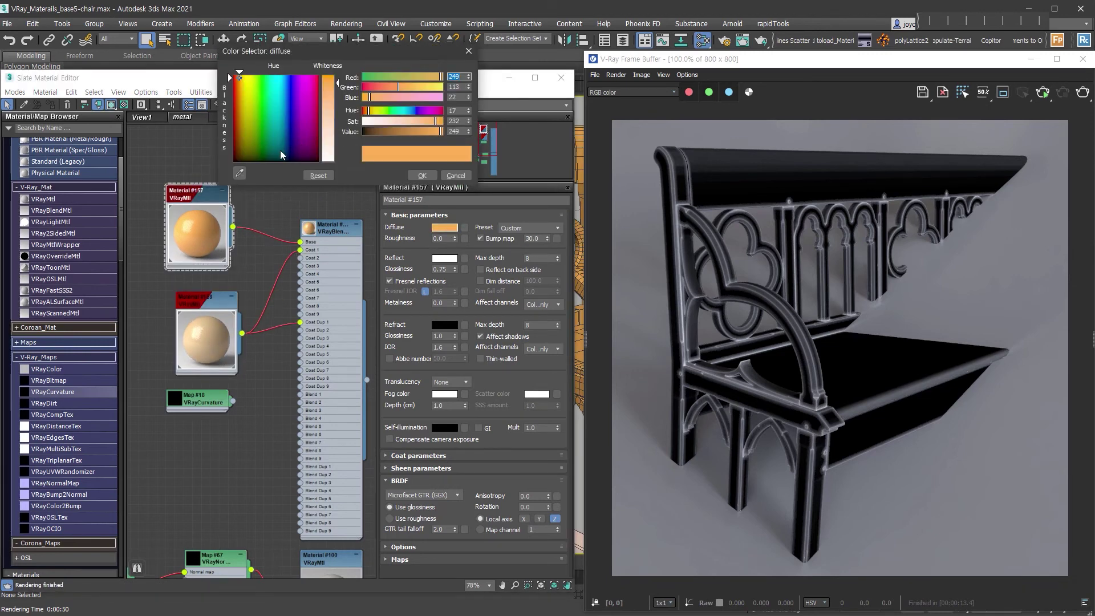
click(244, 152)
click(244, 152)
click(415, 178)
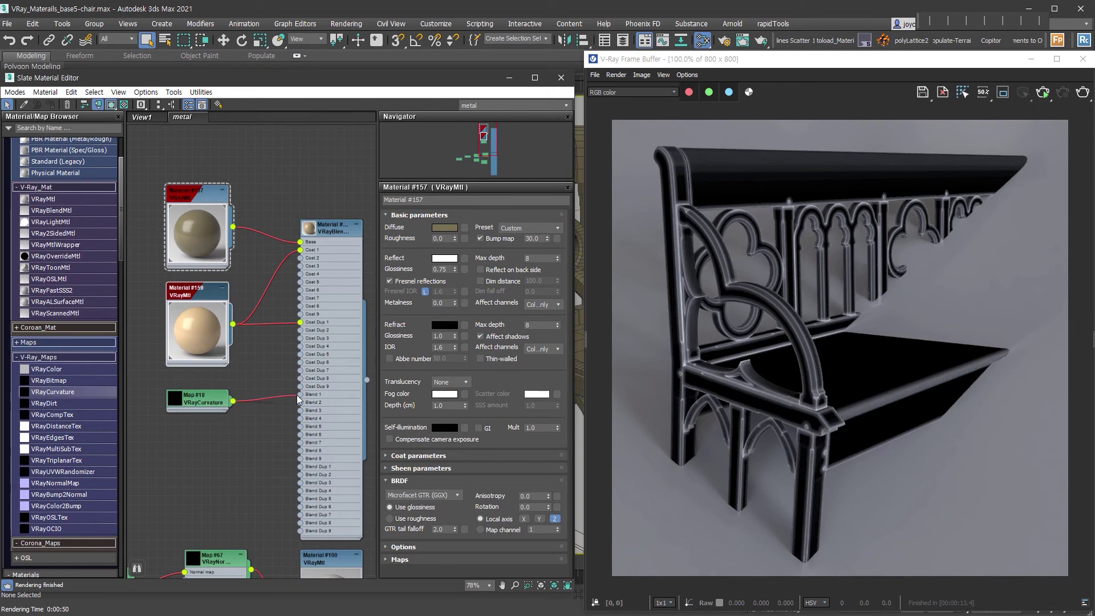
Wire curvature Map #18 into Blend 1 and hide the blend material's unused slots.
drag(297, 395, 301, 395)
double_click(330, 235)
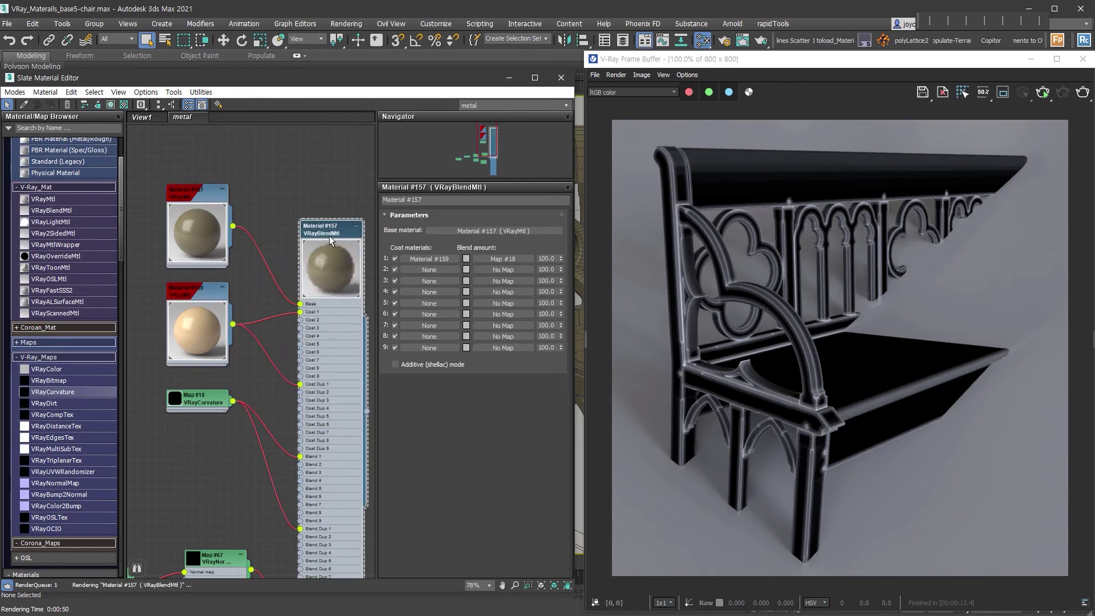
right_click(303, 323)
click(337, 497)
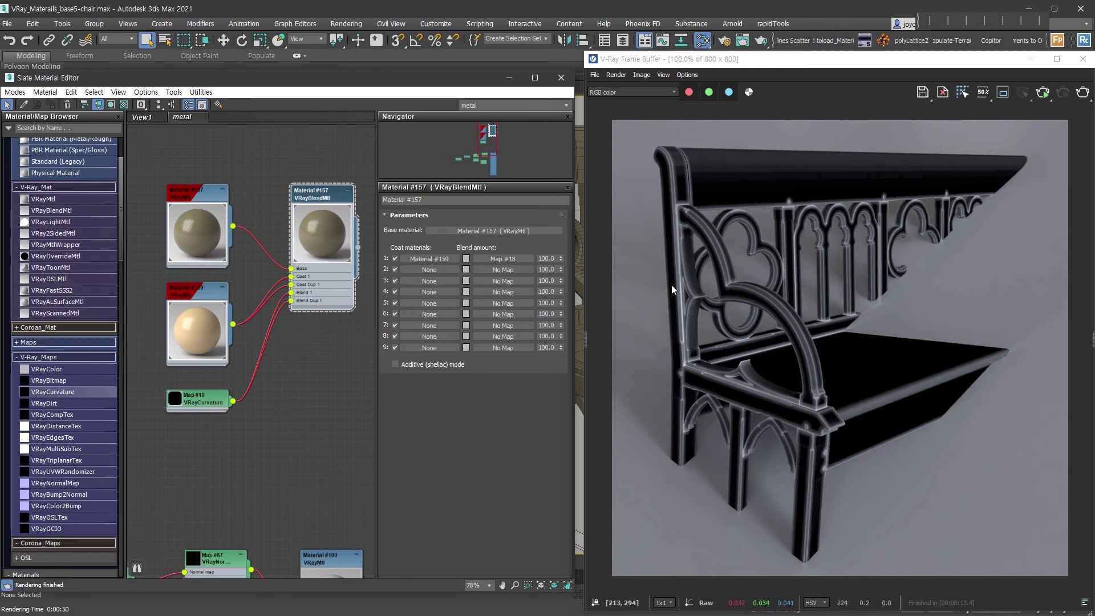
drag(196, 289, 198, 279)
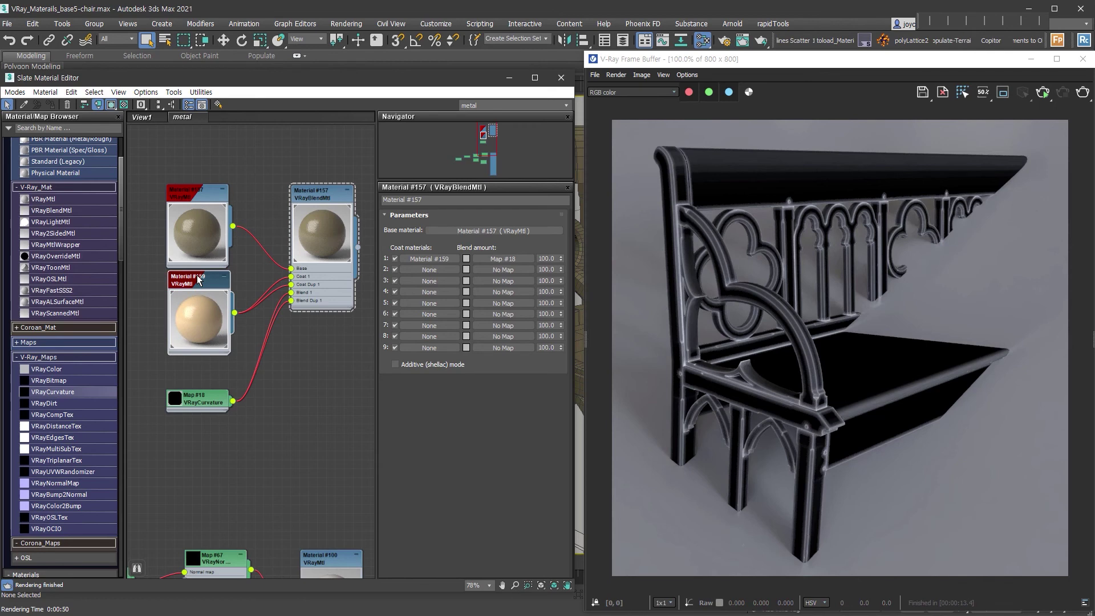
Render the bench, then set Map #18's Max output color to 5.0.
key(shift+q)
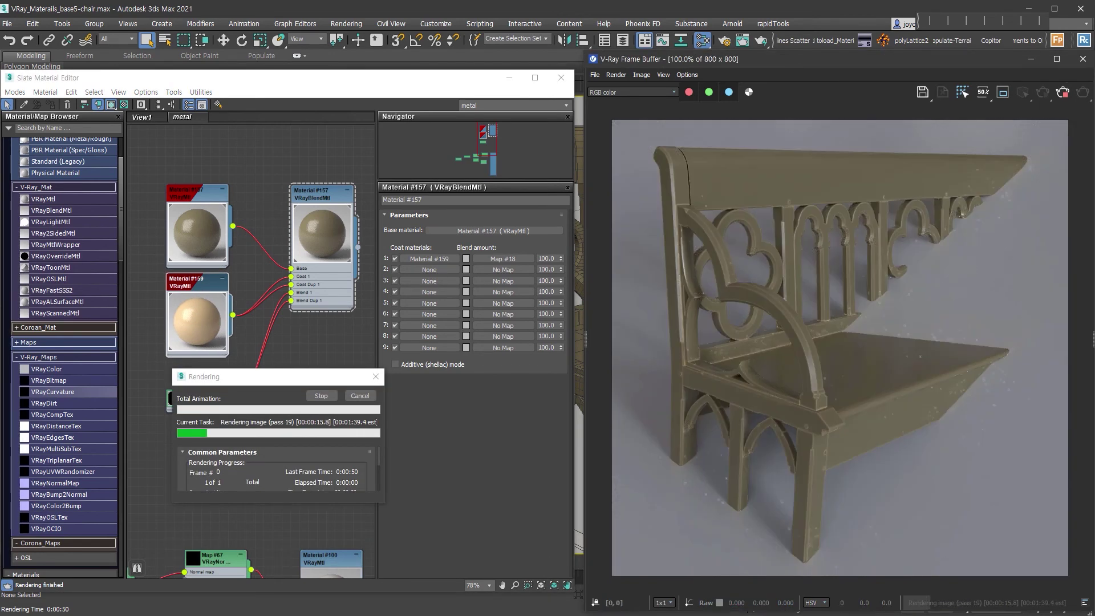
scroll(765, 331, up, 1)
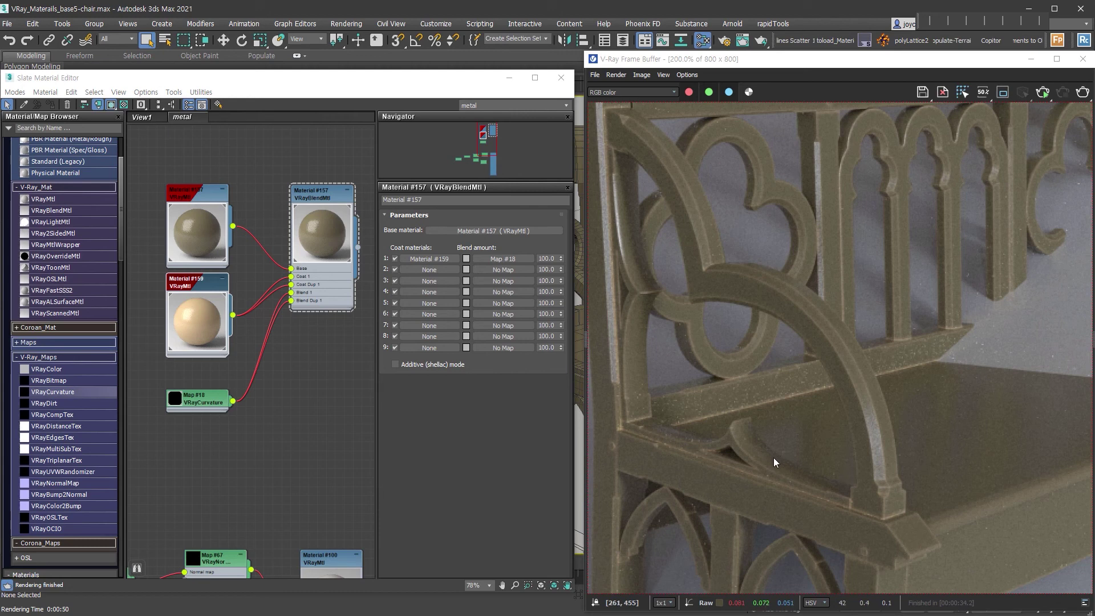
click(193, 402)
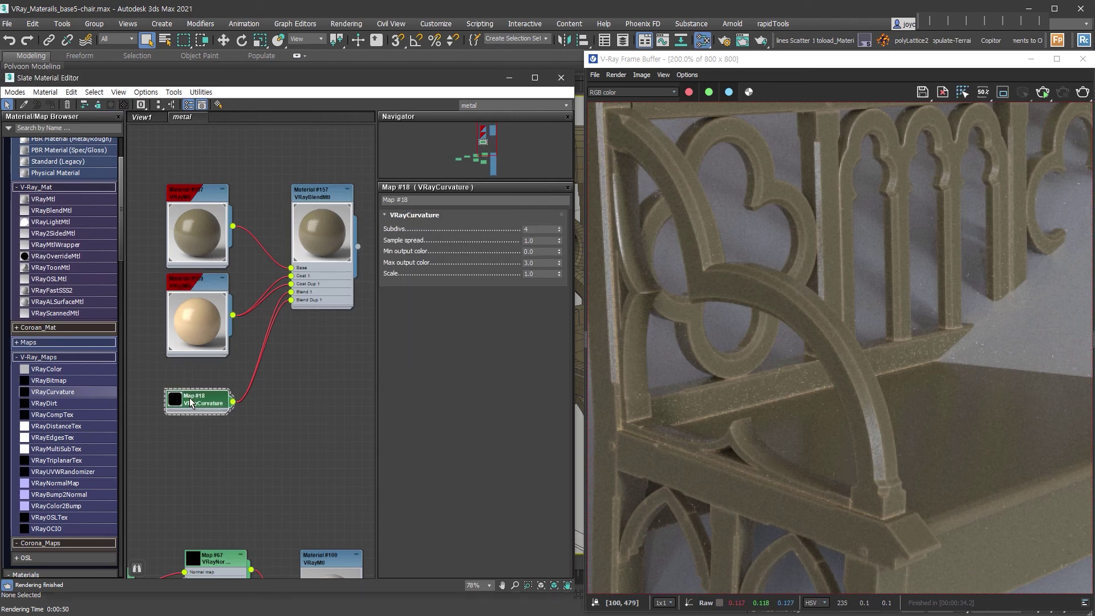
text(5)
key(Return)
Set Map #18's Scale to 2.0 and re-render the bench.
click(544, 274)
text(2)
key(Return)
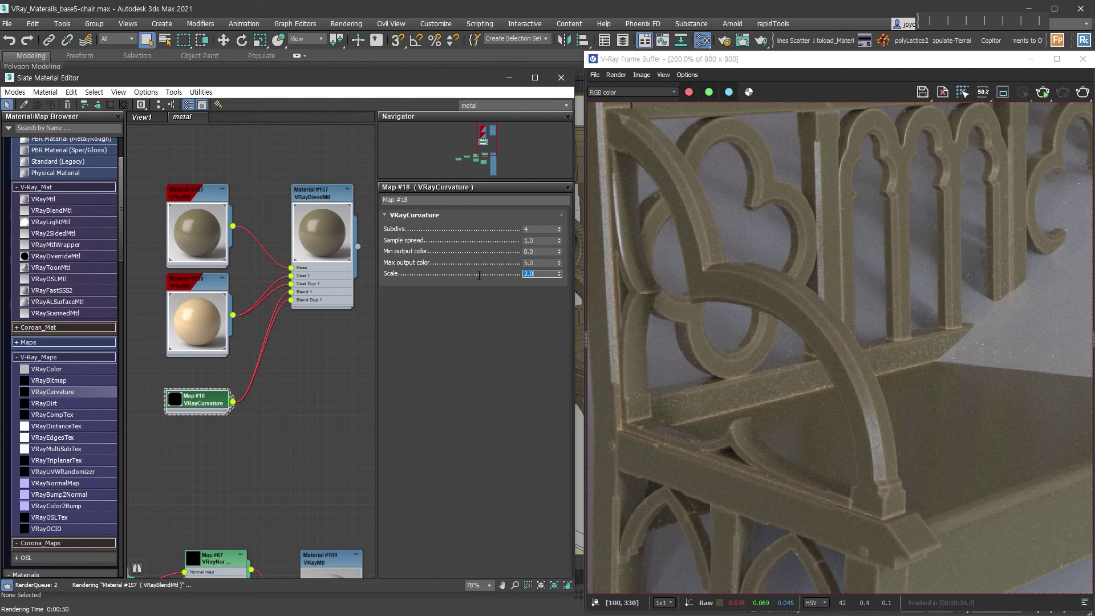
click(1080, 97)
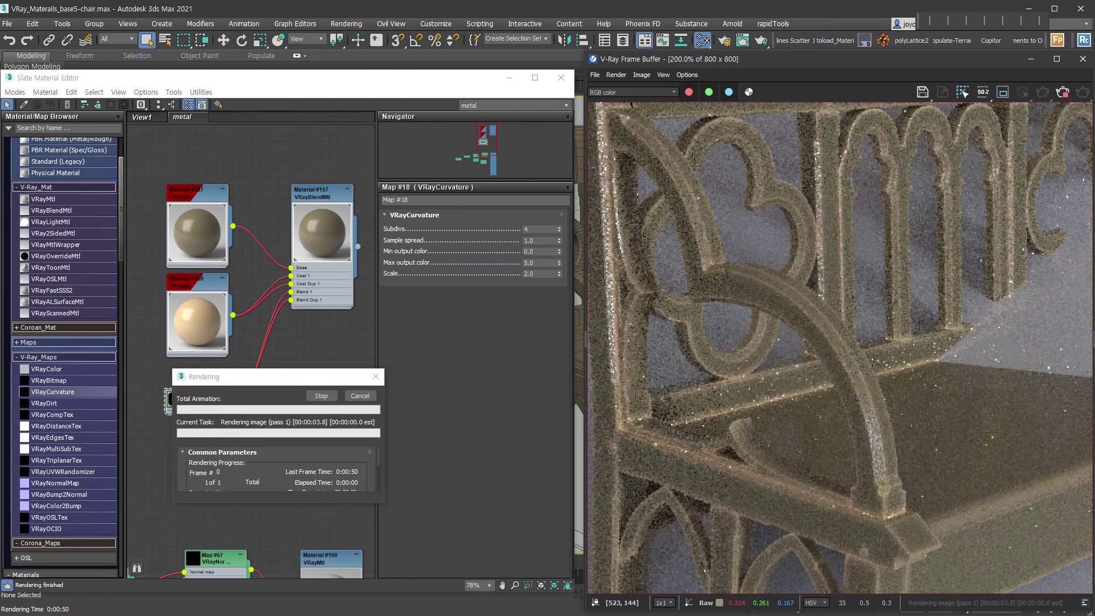